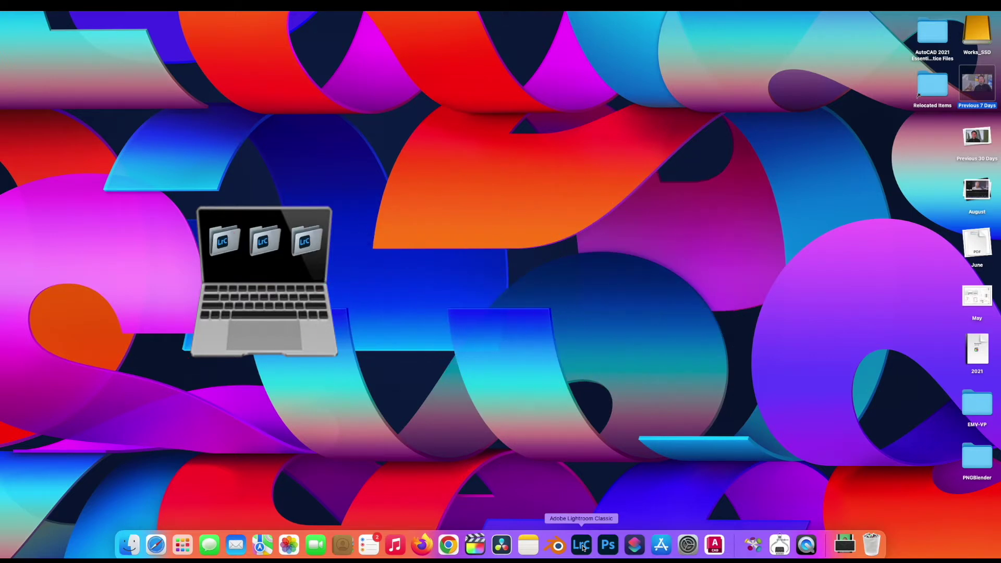
Quit at the EMV_Cadspec_YTC-v11 in-use alert, relaunch Lightroom Classic, and continue past the alert.
left_click(582, 547)
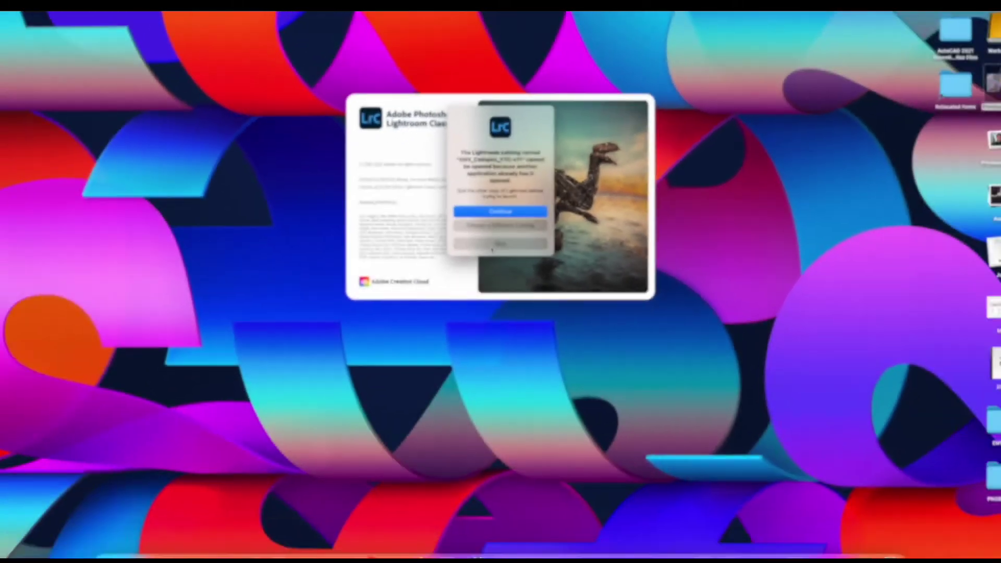
left_click(491, 240)
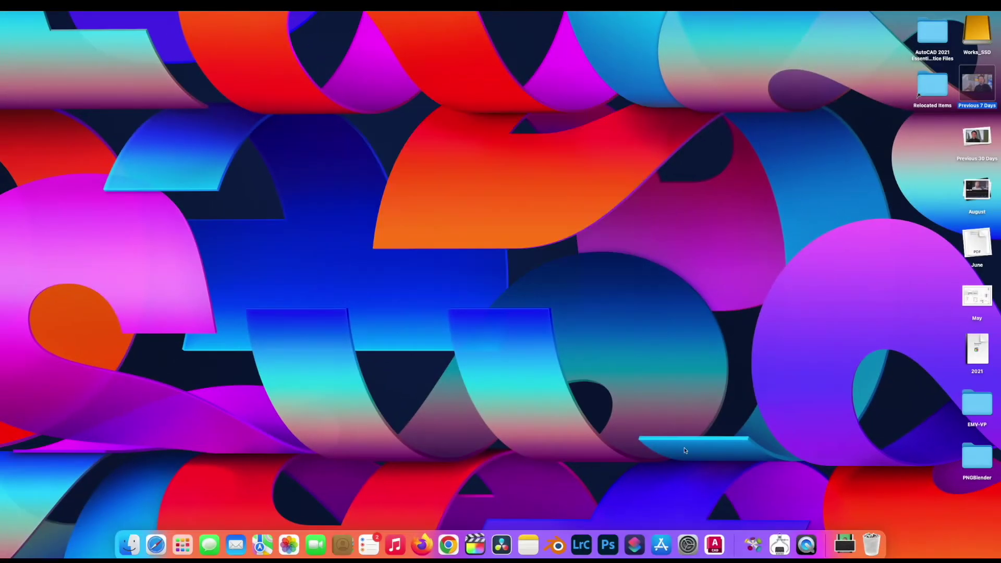
left_click(582, 551)
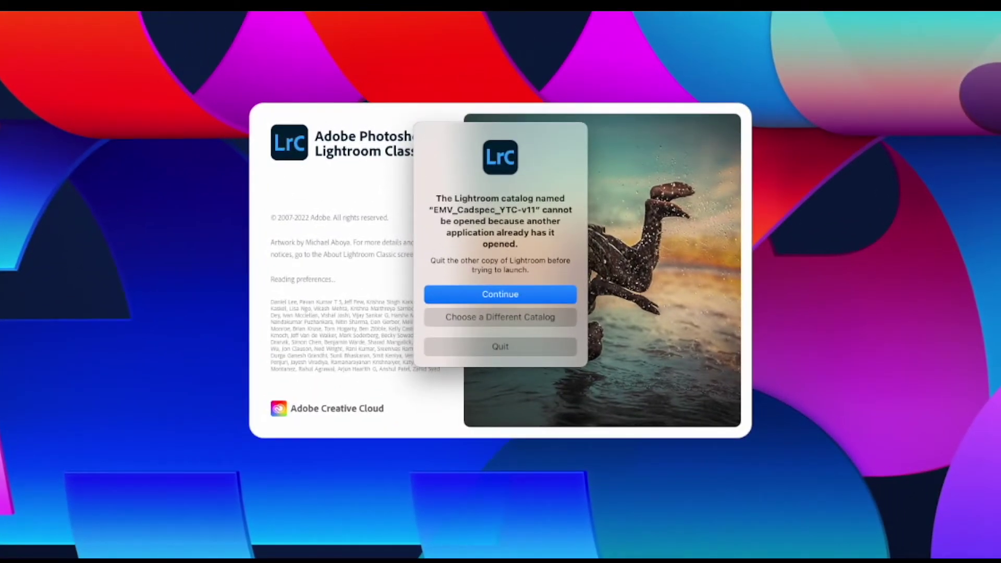
left_click(498, 303)
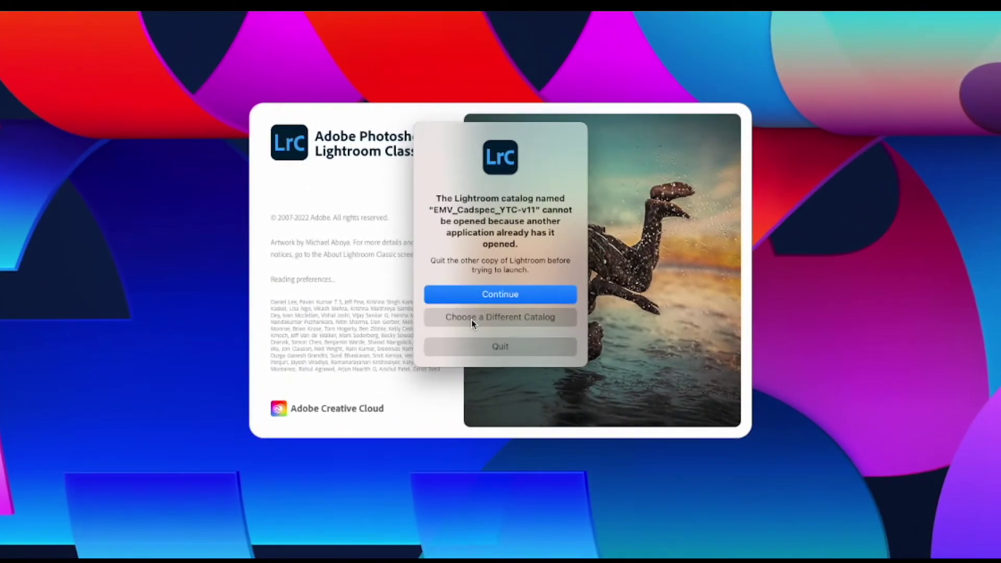
Reopen EMV_Cadspec_YTC-v11.lrcat from the recent catalogs list, then quit at the error.
left_click(485, 219)
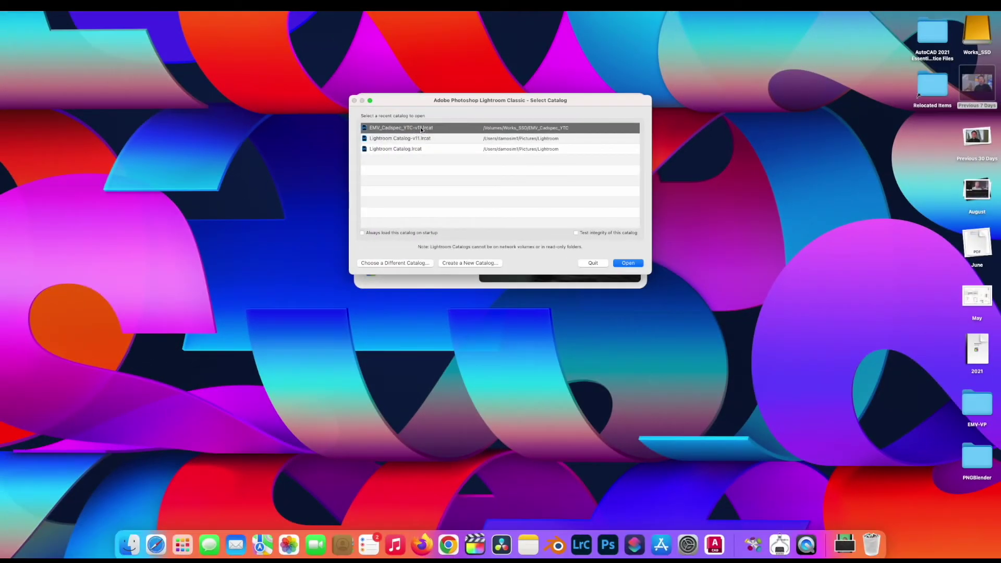
left_click(632, 264)
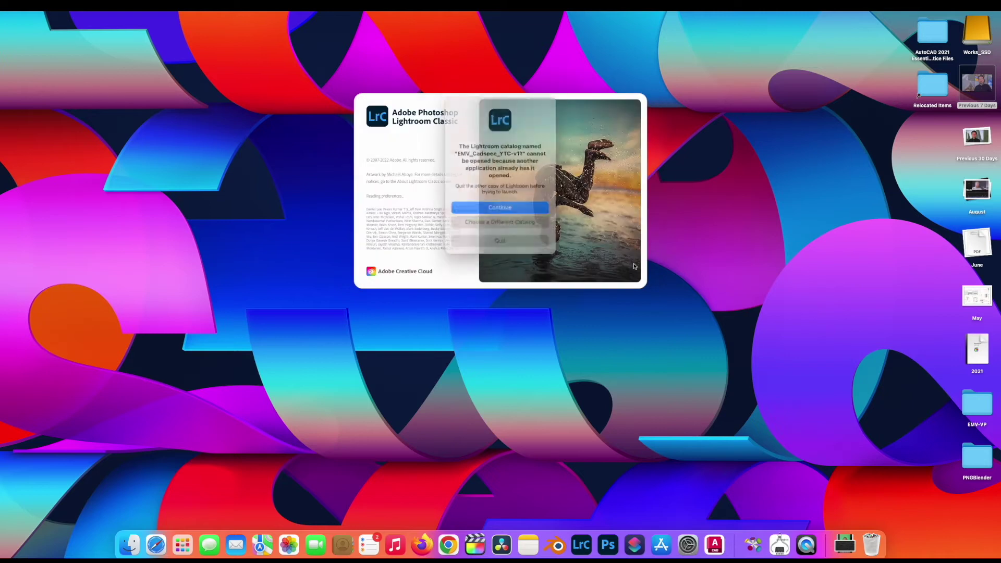
left_click(507, 239)
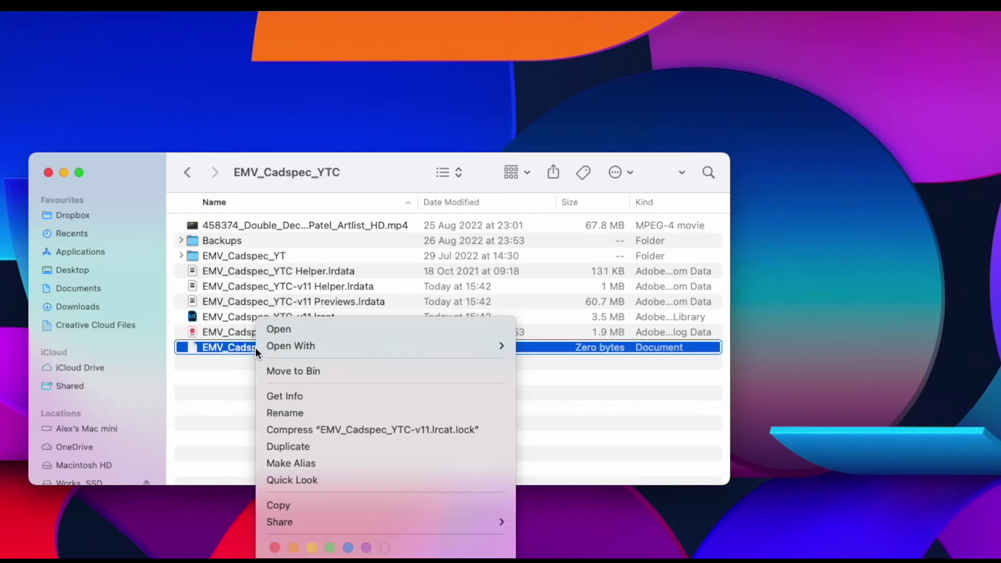
Move EMV_Cadspec_YTC-v11.lrcat.lock to the Bin and relaunch Lightroom Classic.
left_click(280, 372)
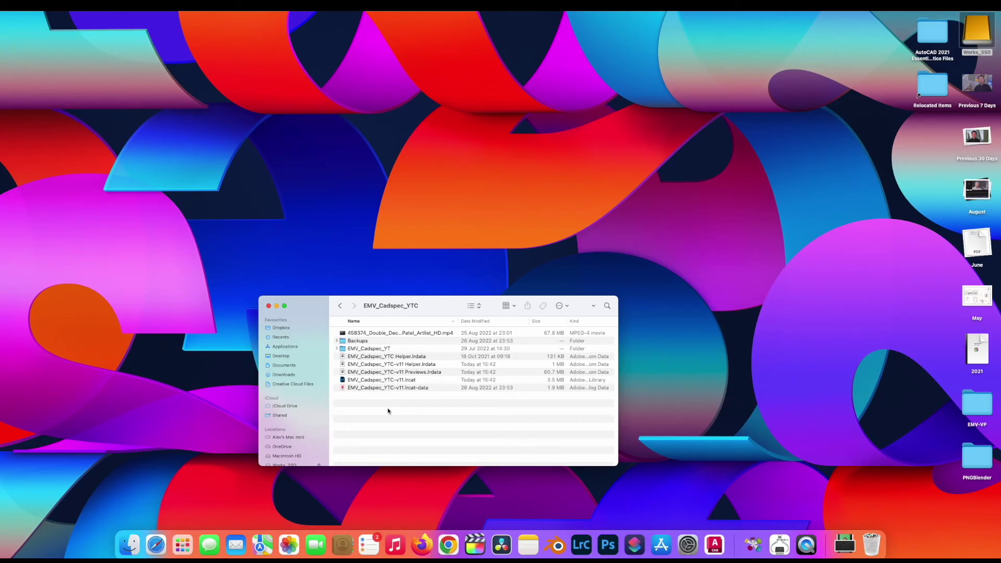
left_click(586, 551)
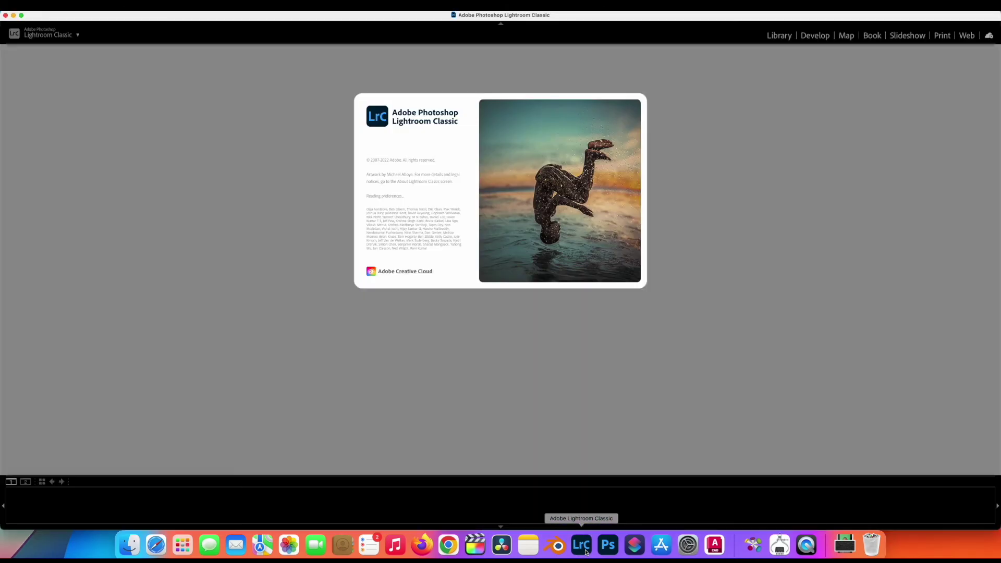